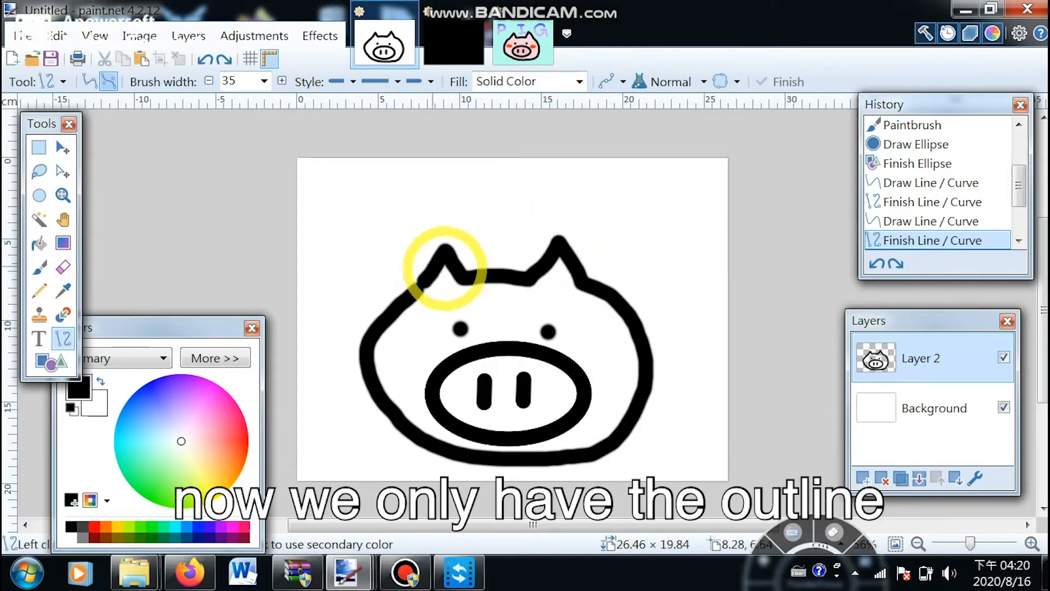
- Compare the finished PIG example image with the pig outline image
{"action": "left_click", "coordinate": [517, 41]}
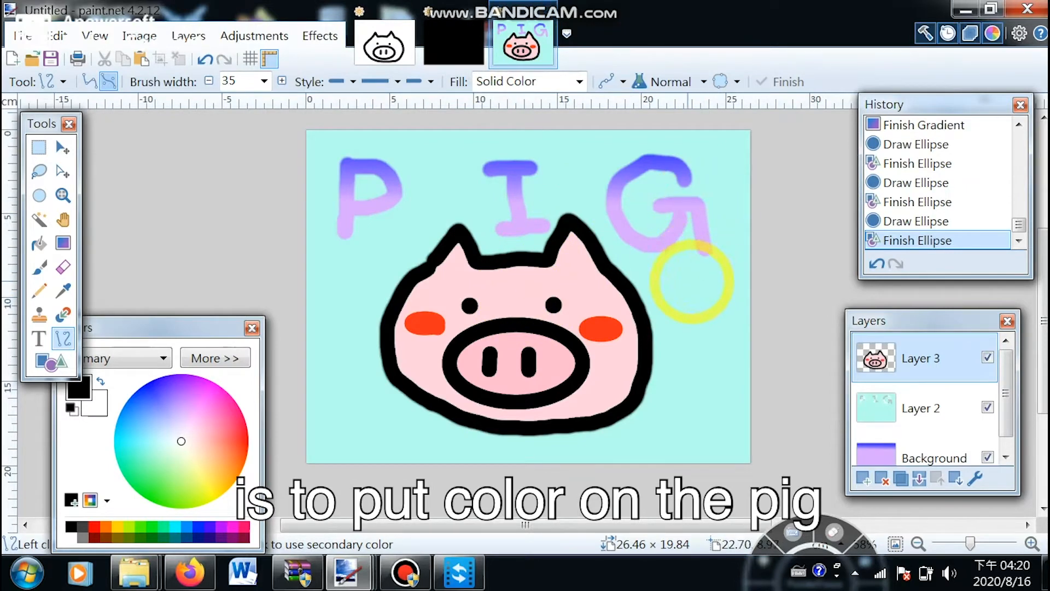
{"action": "left_click", "coordinate": [385, 43]}
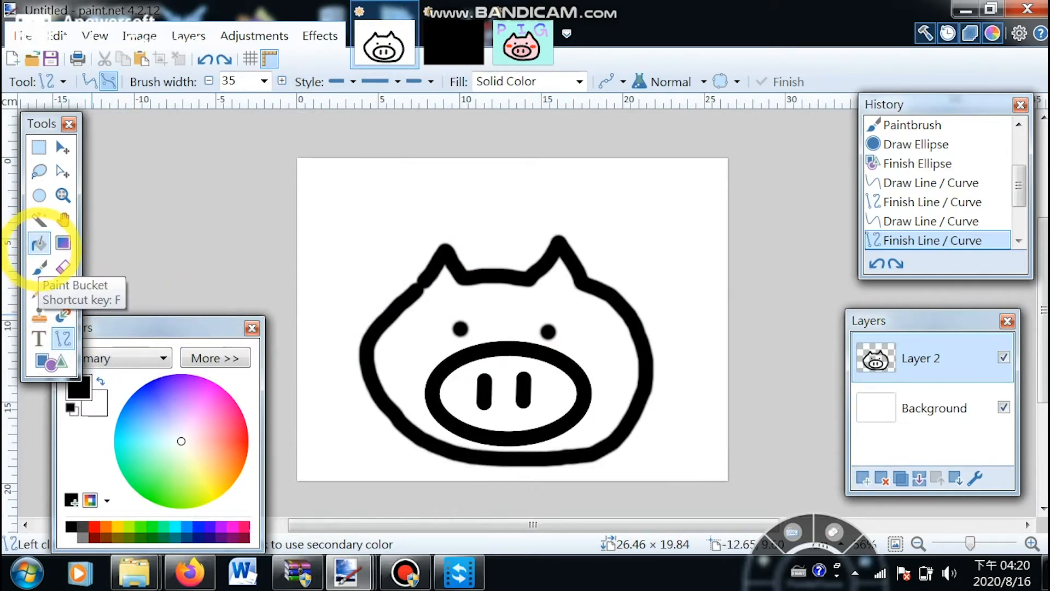
- Fill the pig's face with light pink using the Paint Bucket
{"action": "left_click", "coordinate": [39, 243]}
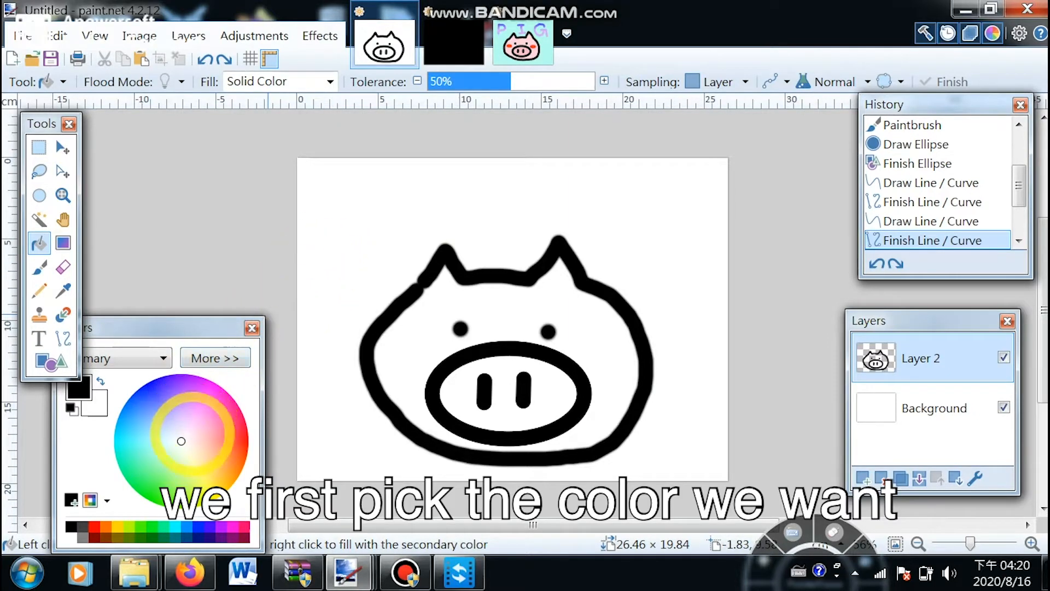
{"action": "left_click", "coordinate": [203, 421]}
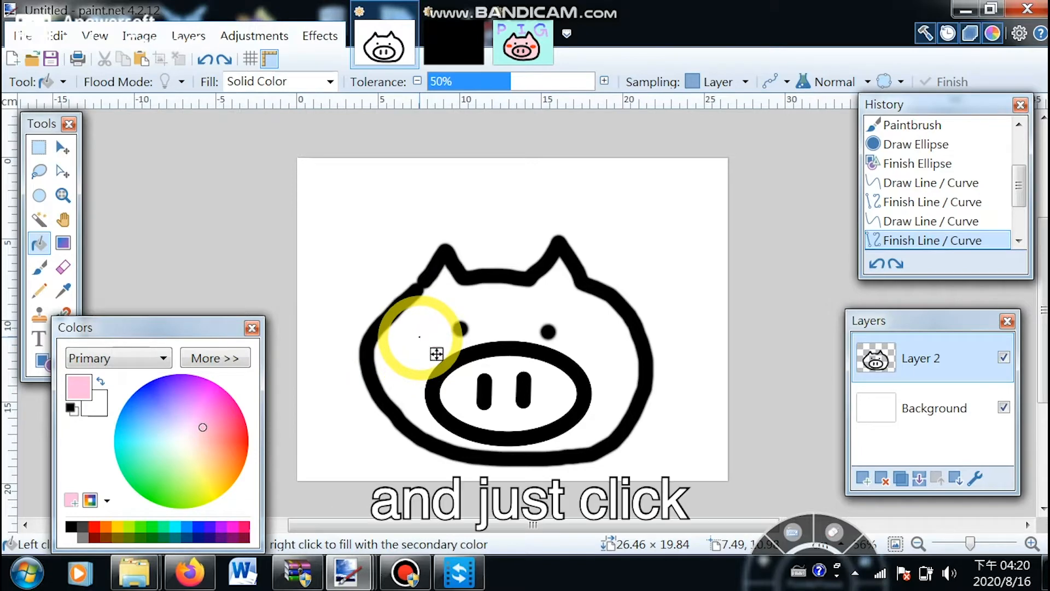
{"action": "left_click", "coordinate": [419, 337]}
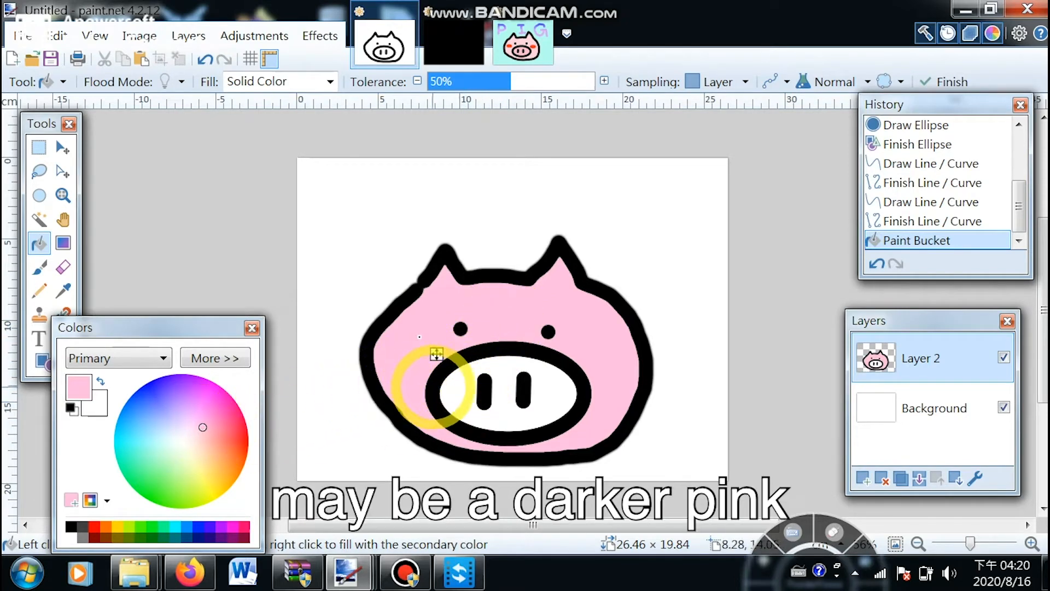
- Fill the snout with pink, then recolor it to a darker pink
{"action": "left_click", "coordinate": [462, 393]}
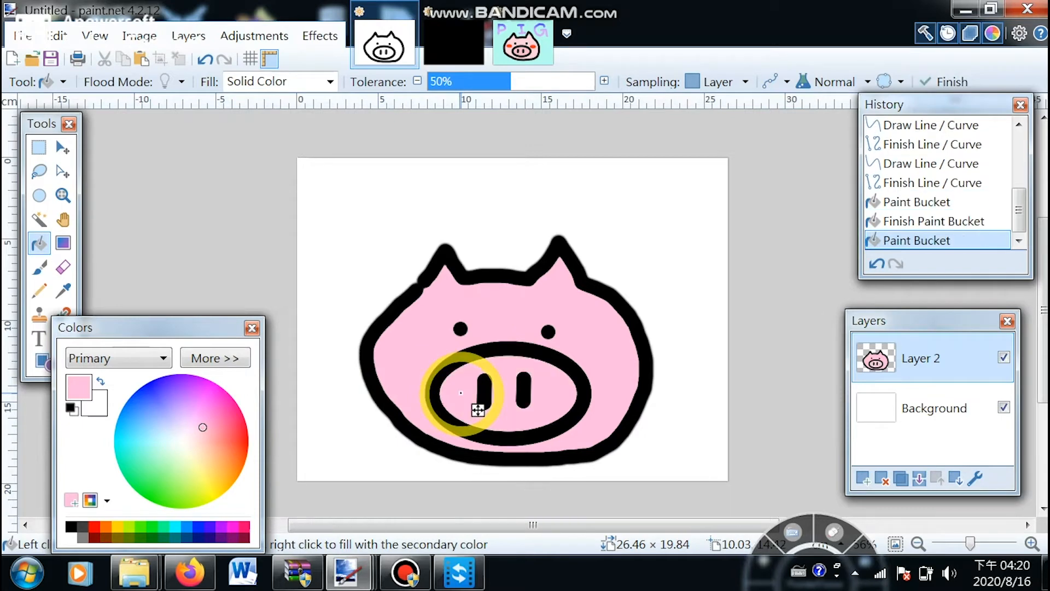
{"action": "left_click", "coordinate": [208, 417]}
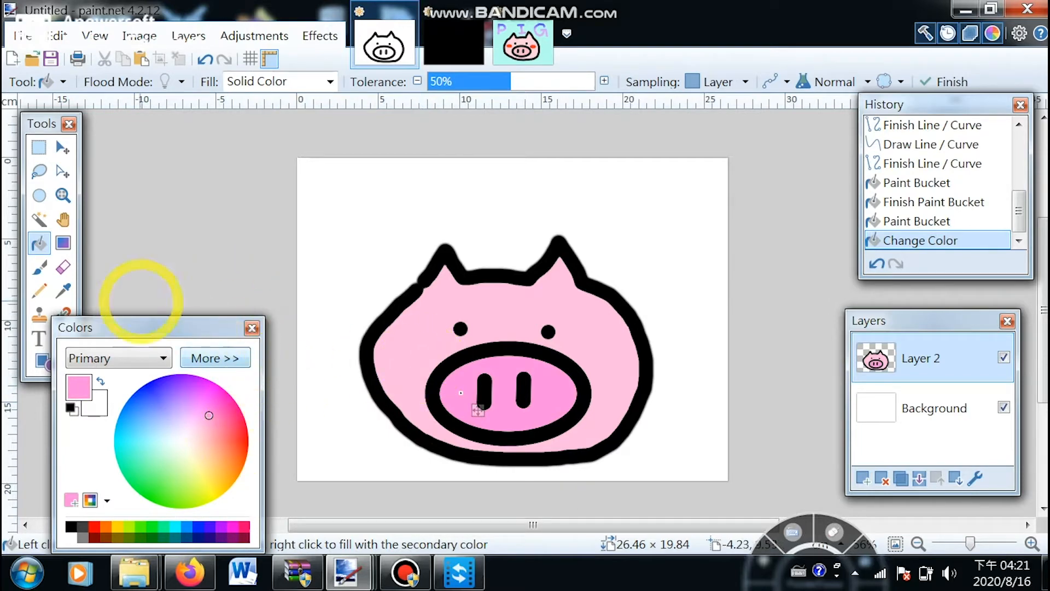
- Draw red filled ellipse cheeks on both sides of the pig's face
{"action": "left_click", "coordinate": [49, 361]}
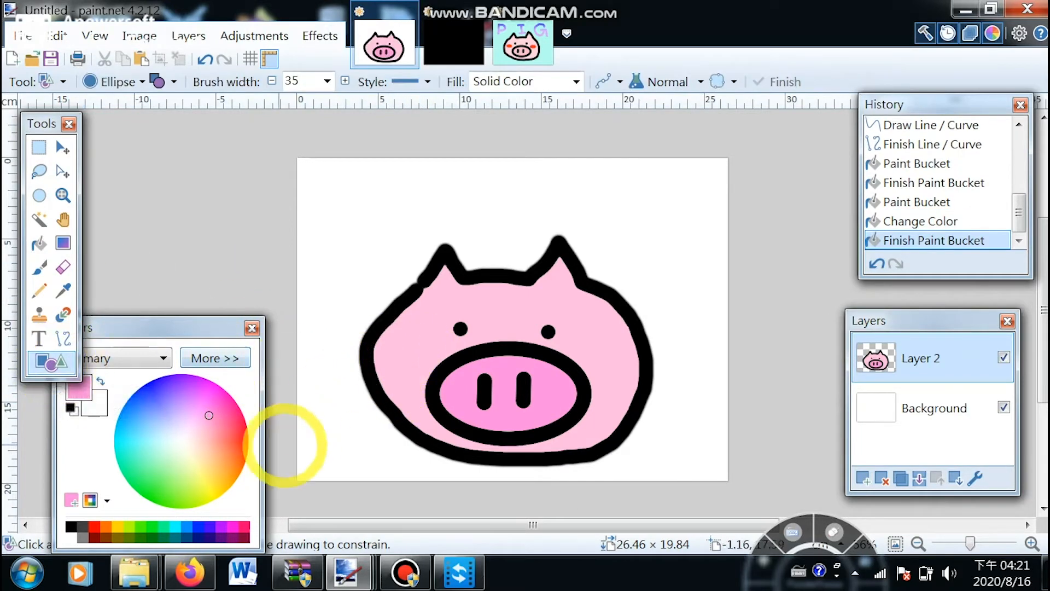
{"action": "left_click", "coordinate": [242, 437]}
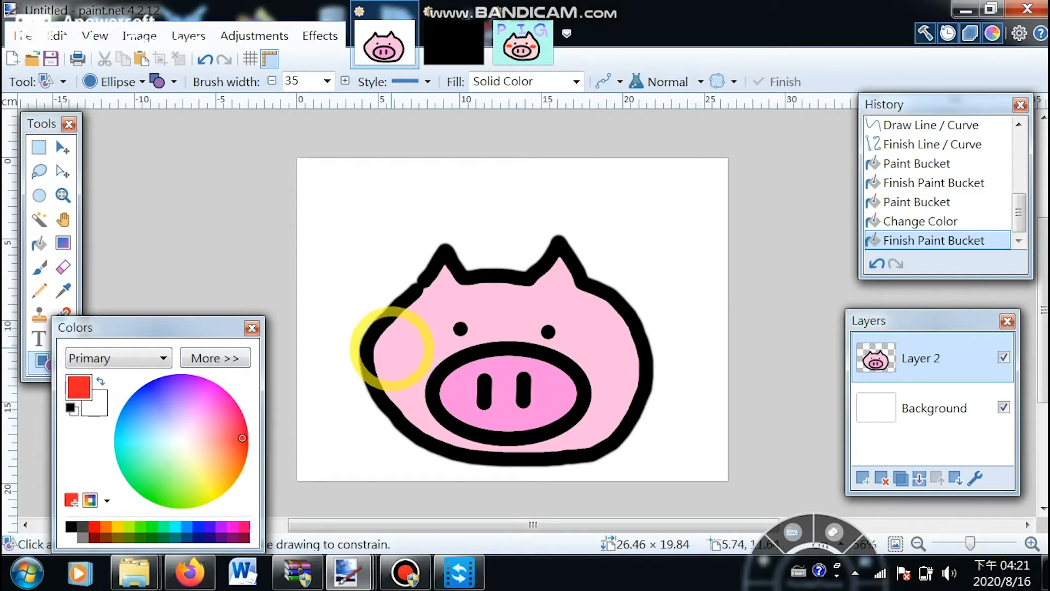
{"action": "left_click_drag", "start_coordinate": [394, 349], "coordinate": [407, 359]}
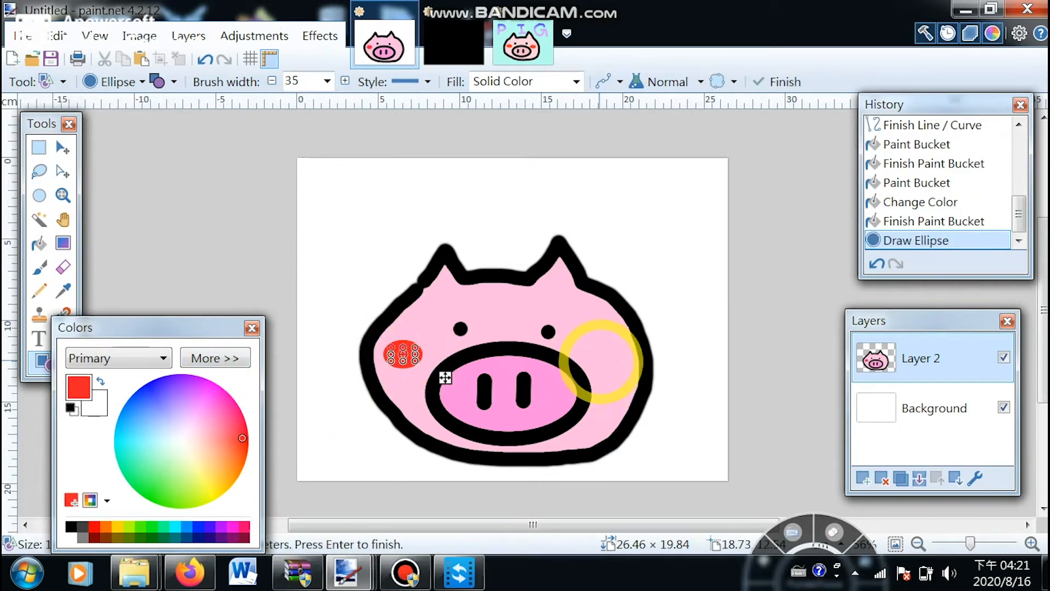
{"action": "left_click_drag", "start_coordinate": [584, 346], "coordinate": [624, 371]}
{"action": "left_click", "coordinate": [777, 378]}
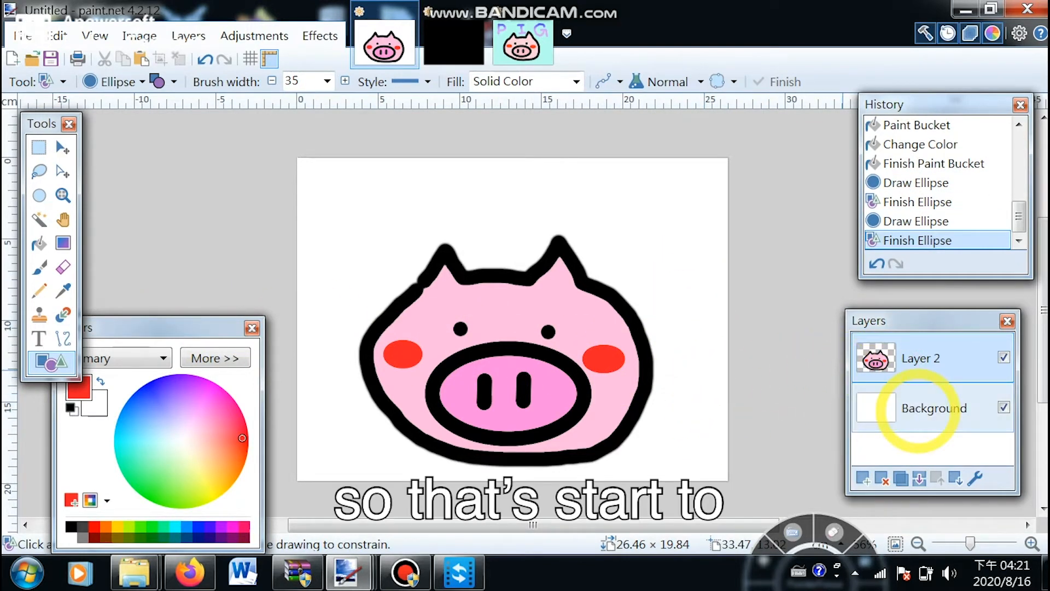
- Review the finished PIG example image and its layers, then return to the pig drawing
{"action": "left_click", "coordinate": [521, 47]}
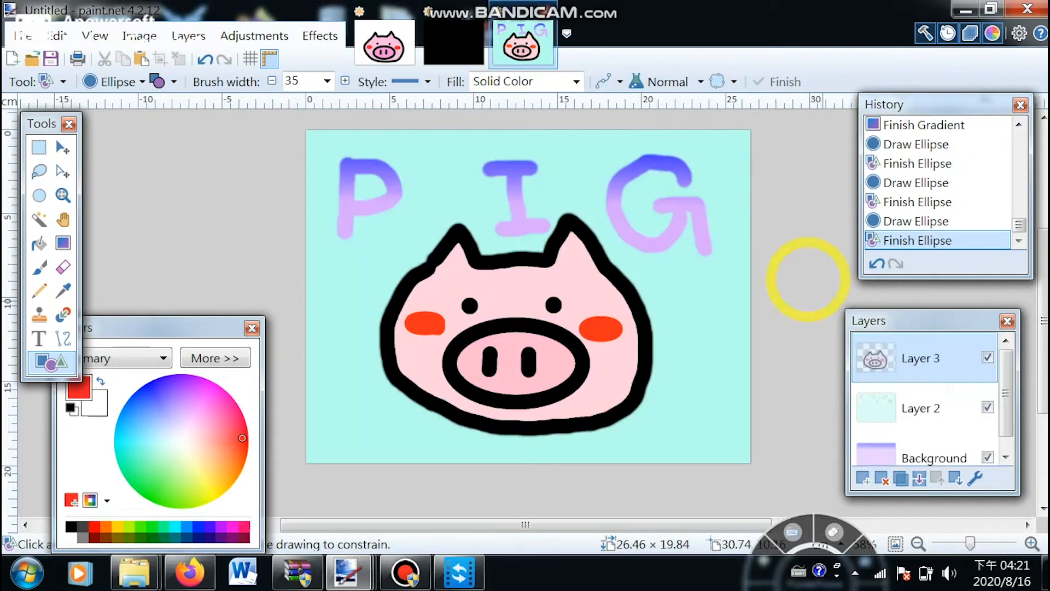
{"action": "scroll", "coordinate": [1015, 367], "scroll_direction": "down", "scroll_amount": 1}
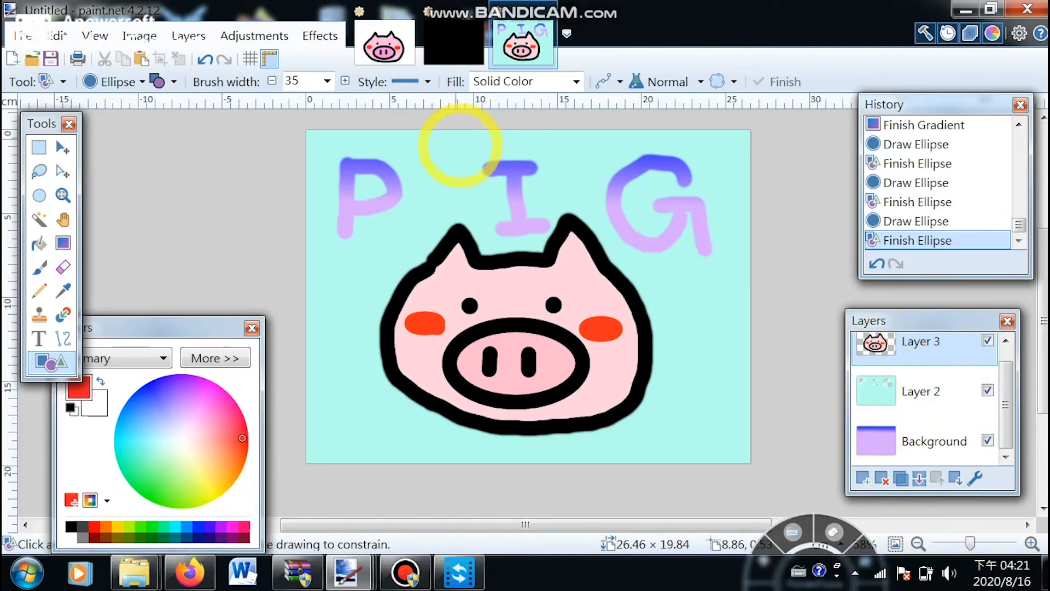
{"action": "left_click", "coordinate": [384, 46]}
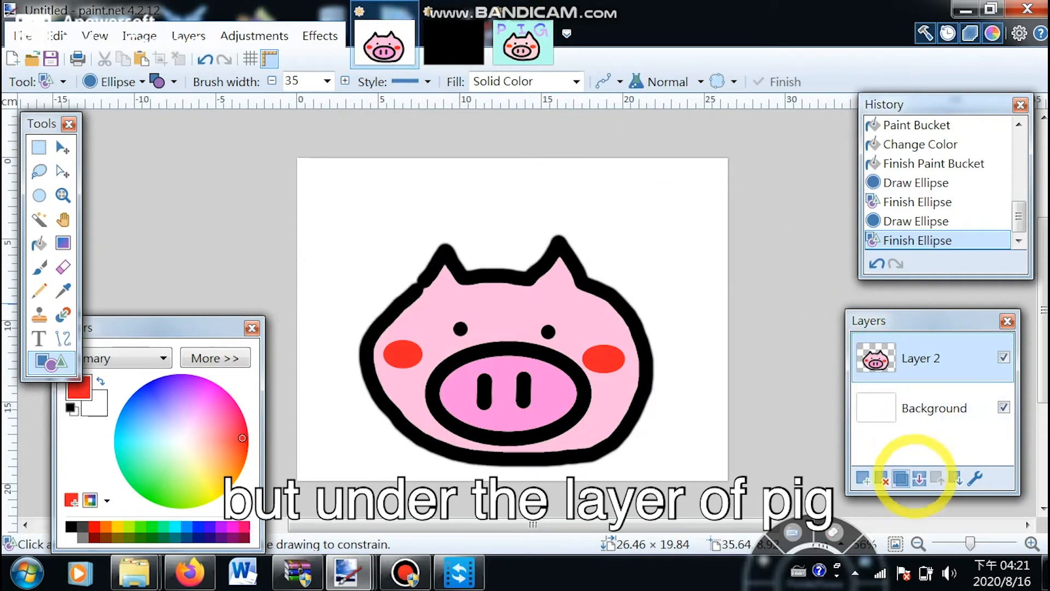
- Add a new layer and move it beneath the pig layer
{"action": "left_click", "coordinate": [863, 477]}
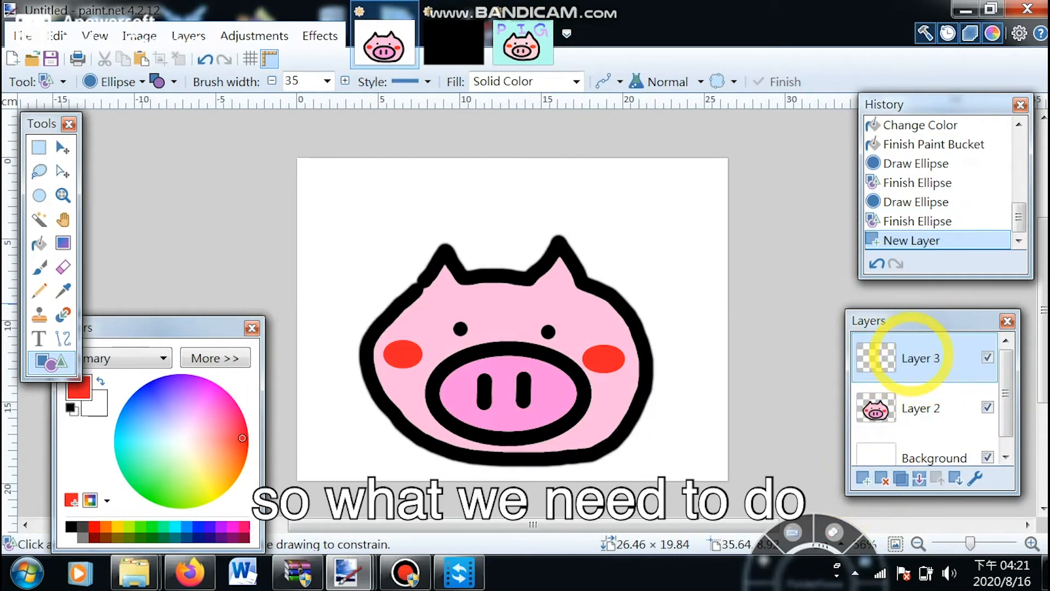
{"action": "left_click_drag", "start_coordinate": [911, 357], "coordinate": [920, 410]}
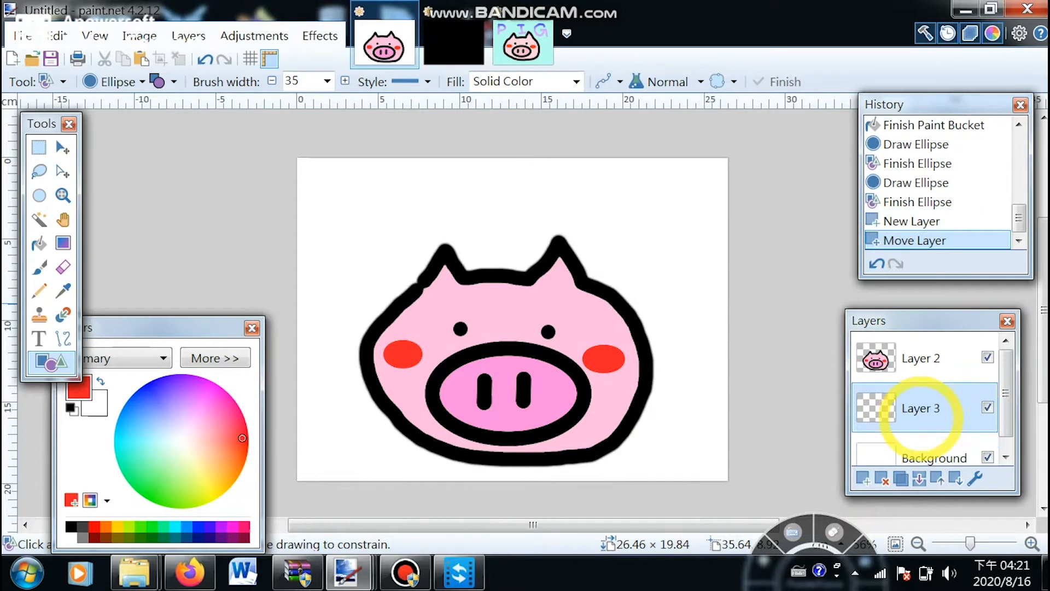
{"action": "scroll", "coordinate": [1007, 378], "scroll_direction": "down", "scroll_amount": 1}
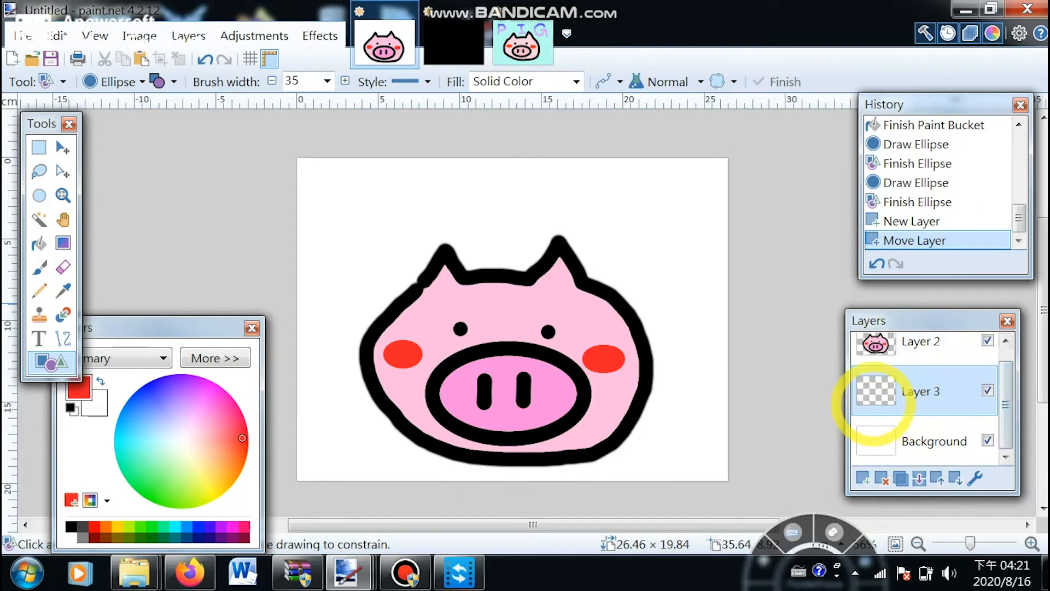
- Fill the new layer with light cyan as the background using the Paint Bucket
{"action": "left_click", "coordinate": [130, 456]}
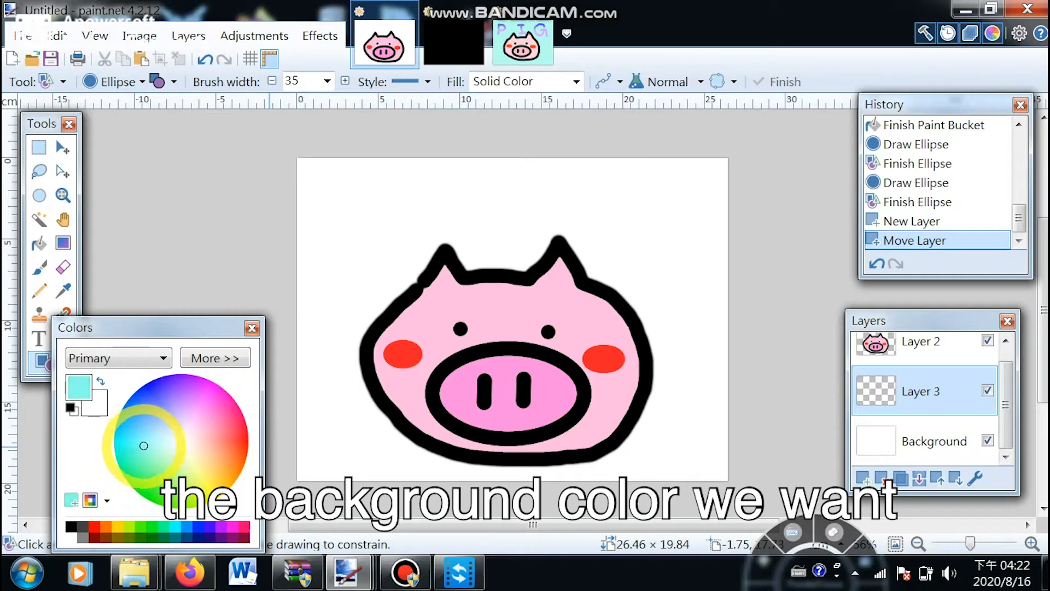
{"action": "left_click", "coordinate": [52, 363]}
{"action": "left_click", "coordinate": [39, 243]}
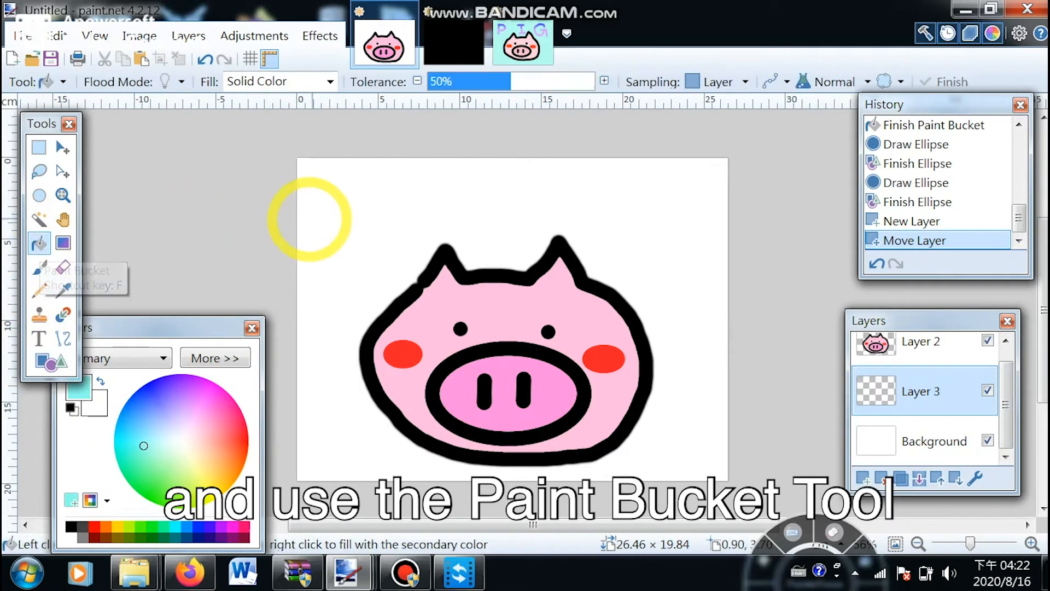
{"action": "left_click", "coordinate": [350, 217]}
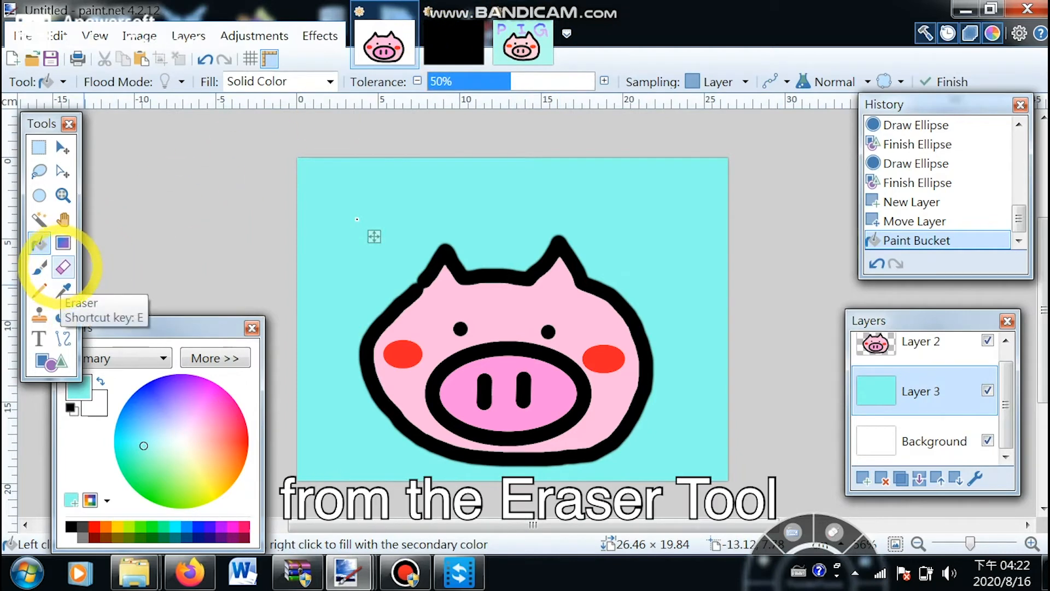
- Select the Eraser and erase a few strokes on the black practice image
{"action": "left_click", "coordinate": [63, 267]}
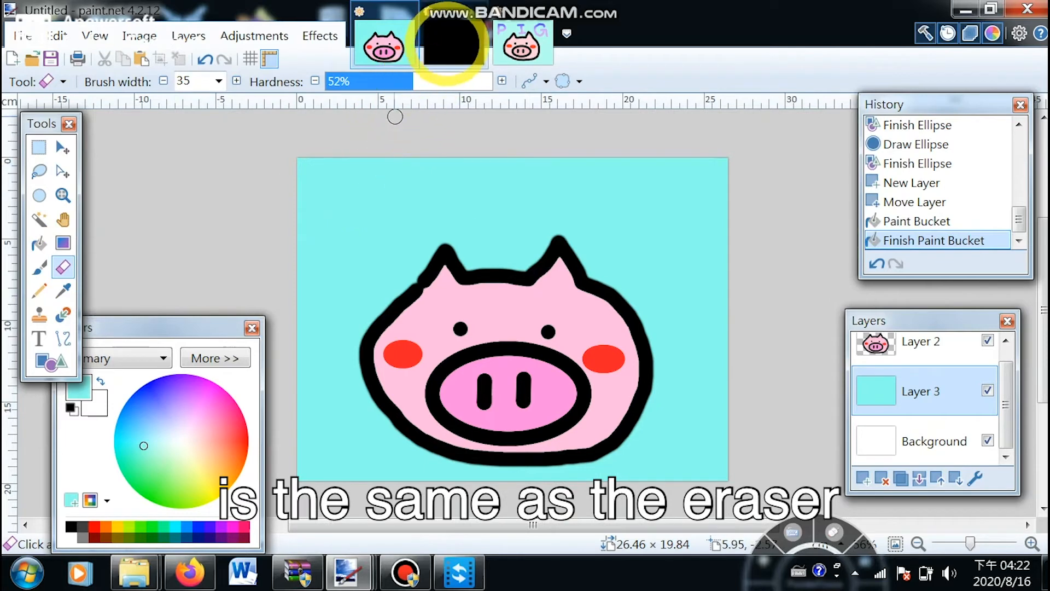
{"action": "left_click", "coordinate": [456, 46]}
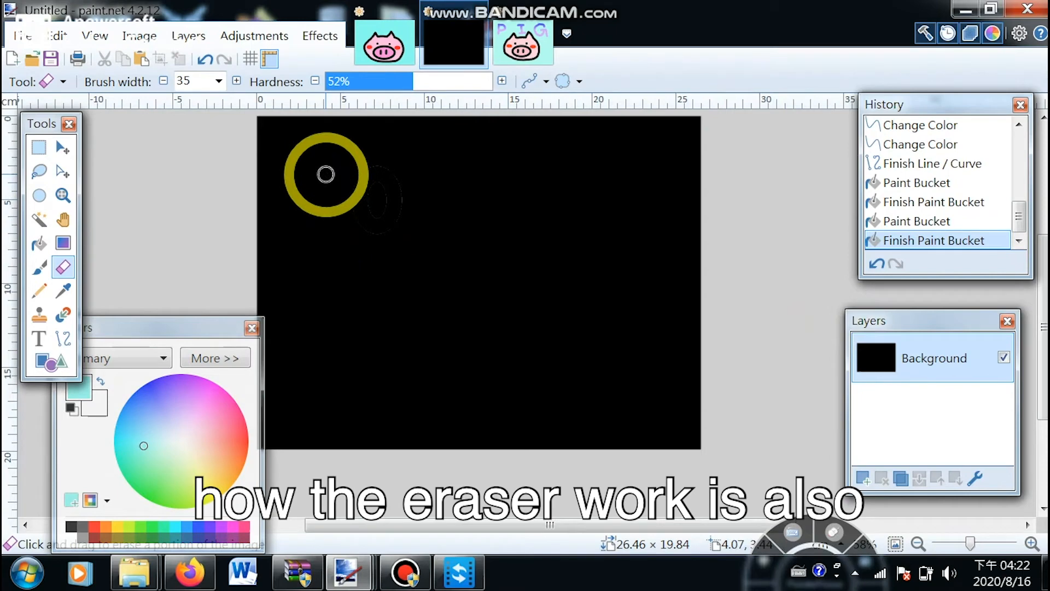
{"action": "mouse_move", "coordinate": [325, 174]}
{"action": "left_mouse_down"}
{"action": "mouse_move", "coordinate": [521, 196]}
{"action": "mouse_move", "coordinate": [609, 188]}
{"action": "mouse_move", "coordinate": [502, 182]}
{"action": "mouse_move", "coordinate": [400, 226]}
{"action": "left_mouse_up"}
{"action": "mouse_move", "coordinate": [489, 284]}
{"action": "left_mouse_down"}
{"action": "mouse_move", "coordinate": [553, 324]}
{"action": "mouse_move", "coordinate": [568, 302]}
{"action": "left_mouse_up"}
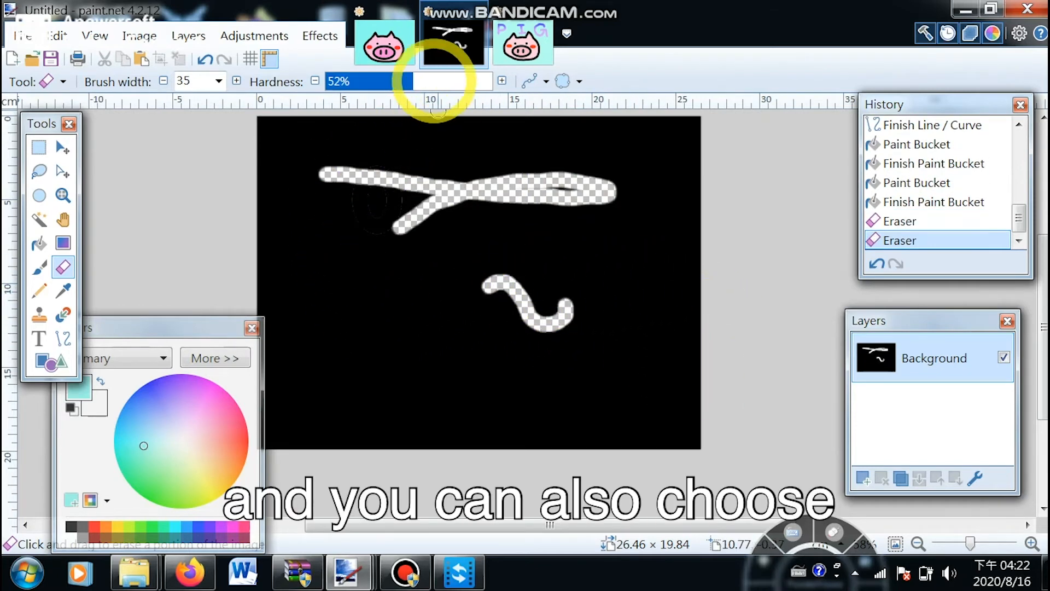
- Erase more strokes on the practice image while changing eraser hardness, ending at about 3%
{"action": "left_click", "coordinate": [436, 81]}
{"action": "mouse_move", "coordinate": [320, 267]}
{"action": "left_mouse_down"}
{"action": "mouse_move", "coordinate": [361, 297]}
{"action": "mouse_move", "coordinate": [434, 312]}
{"action": "mouse_move", "coordinate": [460, 351]}
{"action": "left_mouse_up"}
{"action": "left_click", "coordinate": [330, 81]}
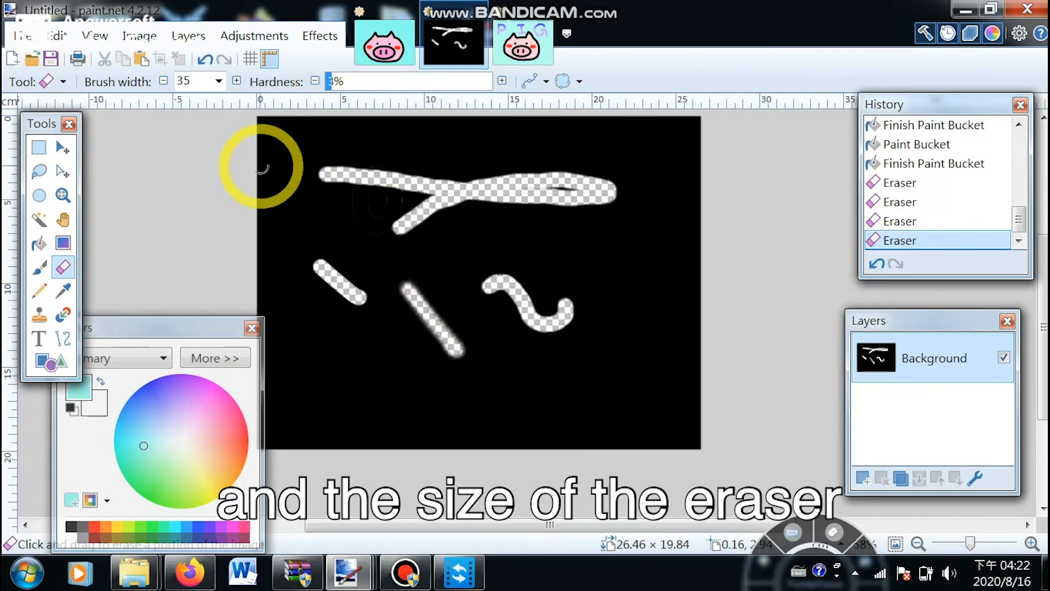
{"action": "left_click", "coordinate": [219, 81]}
{"action": "left_click", "coordinate": [219, 81]}
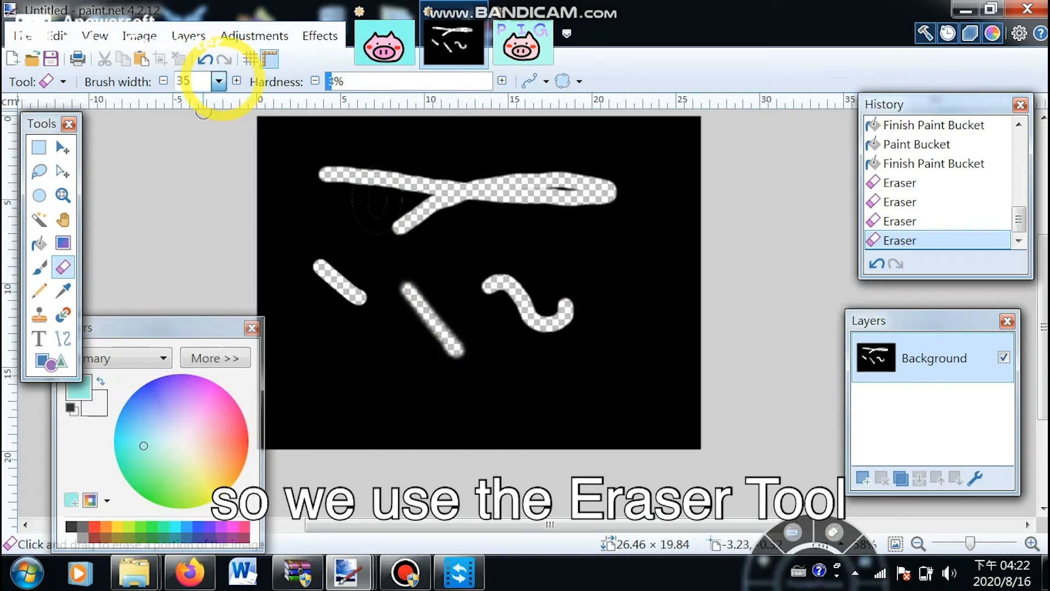
- Erase the letters P, I and G out of the cyan layer above the pig
{"action": "left_click", "coordinate": [383, 47]}
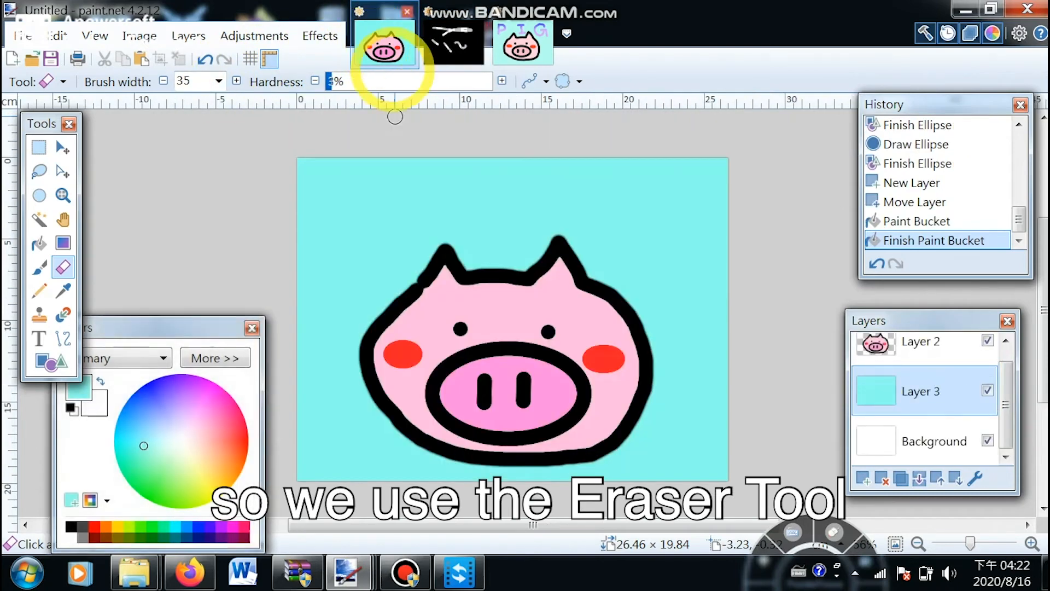
{"action": "mouse_move", "coordinate": [352, 198]}
{"action": "left_mouse_down"}
{"action": "mouse_move", "coordinate": [354, 273]}
{"action": "mouse_move", "coordinate": [356, 200]}
{"action": "mouse_move", "coordinate": [386, 201]}
{"action": "mouse_move", "coordinate": [396, 223]}
{"action": "mouse_move", "coordinate": [352, 241]}
{"action": "left_mouse_up"}
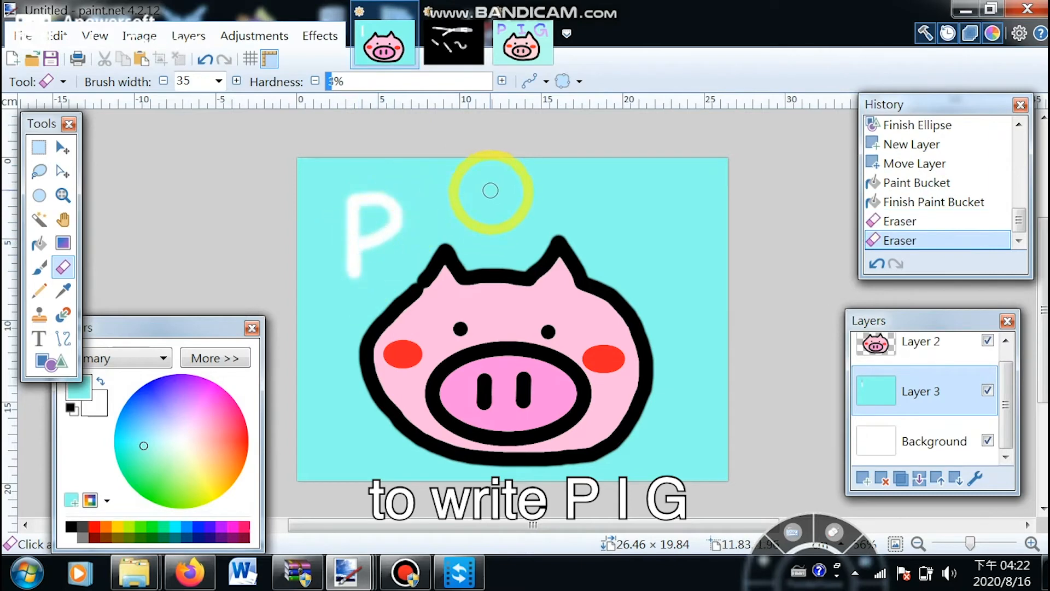
{"action": "left_click_drag", "start_coordinate": [515, 189], "coordinate": [517, 188]}
{"action": "left_click_drag", "start_coordinate": [498, 188], "coordinate": [498, 211]}
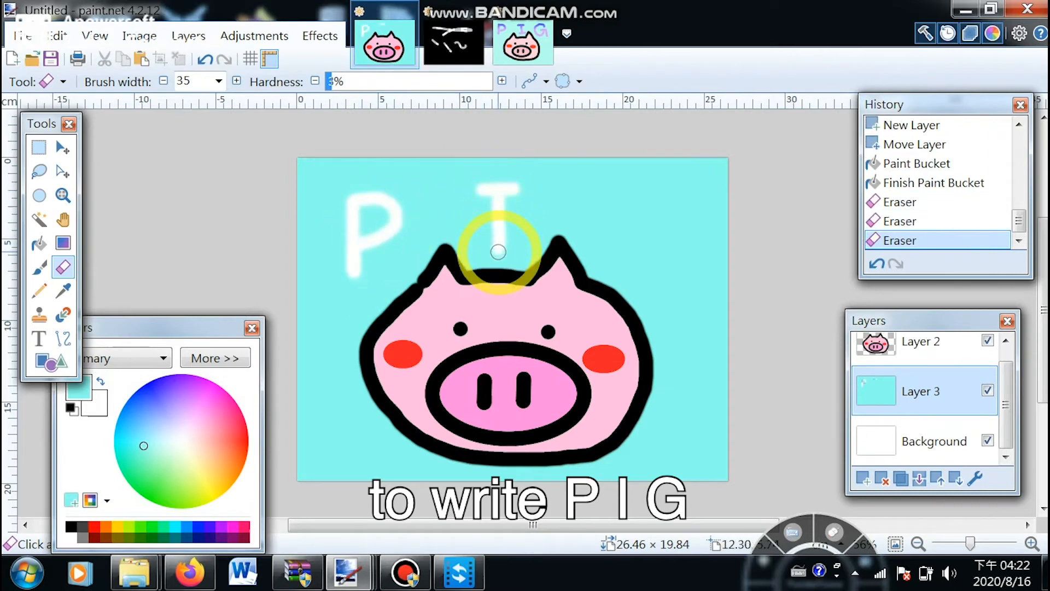
{"action": "left_click_drag", "start_coordinate": [498, 252], "coordinate": [477, 230]}
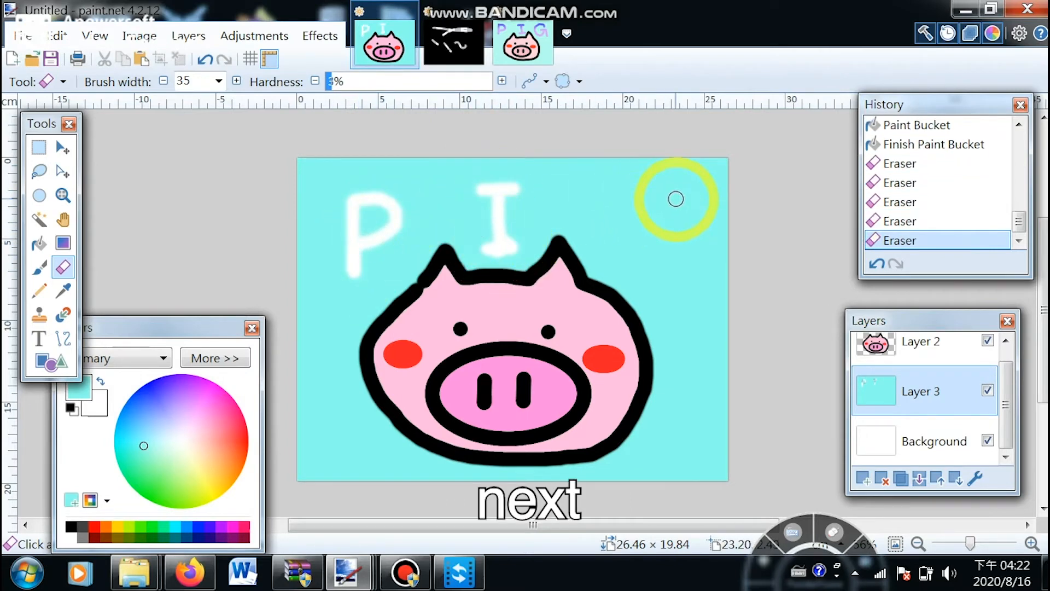
{"action": "mouse_move", "coordinate": [641, 190]}
{"action": "left_mouse_down"}
{"action": "mouse_move", "coordinate": [621, 211]}
{"action": "mouse_move", "coordinate": [624, 240]}
{"action": "mouse_move", "coordinate": [666, 252]}
{"action": "mouse_move", "coordinate": [680, 231]}
{"action": "left_mouse_up"}
{"action": "left_click_drag", "start_coordinate": [682, 272], "coordinate": [682, 272]}
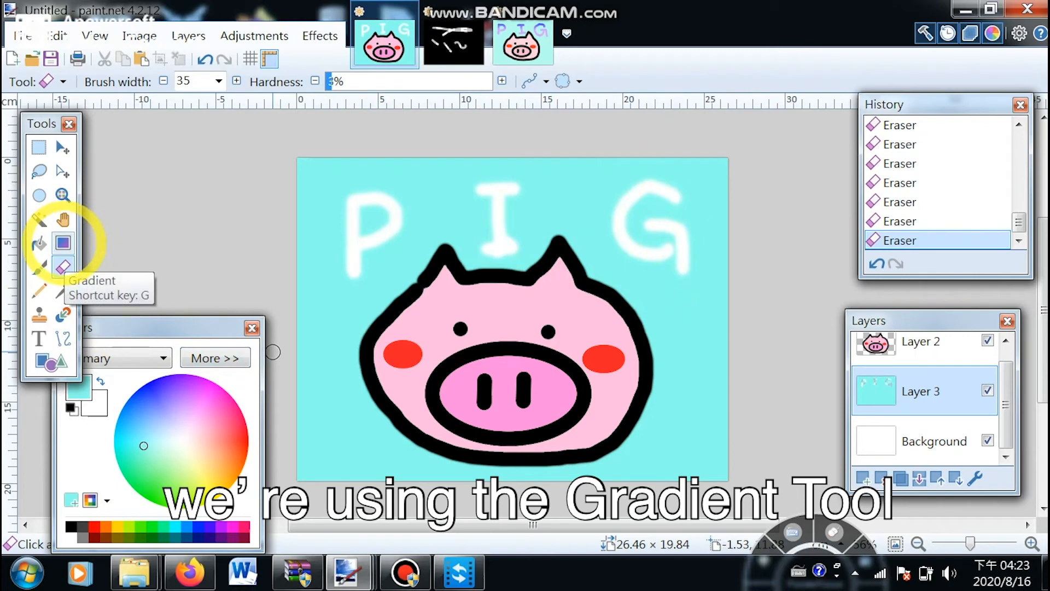
- Select the Gradient tool, switch to the practice image and revert its history to New Image
{"action": "left_click", "coordinate": [63, 242]}
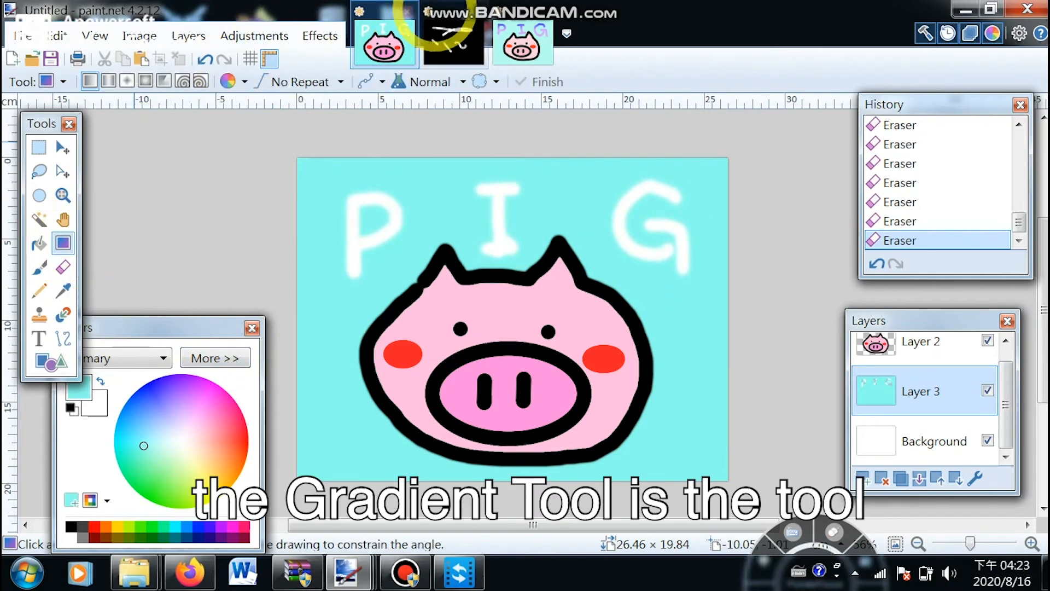
{"action": "left_click", "coordinate": [454, 38]}
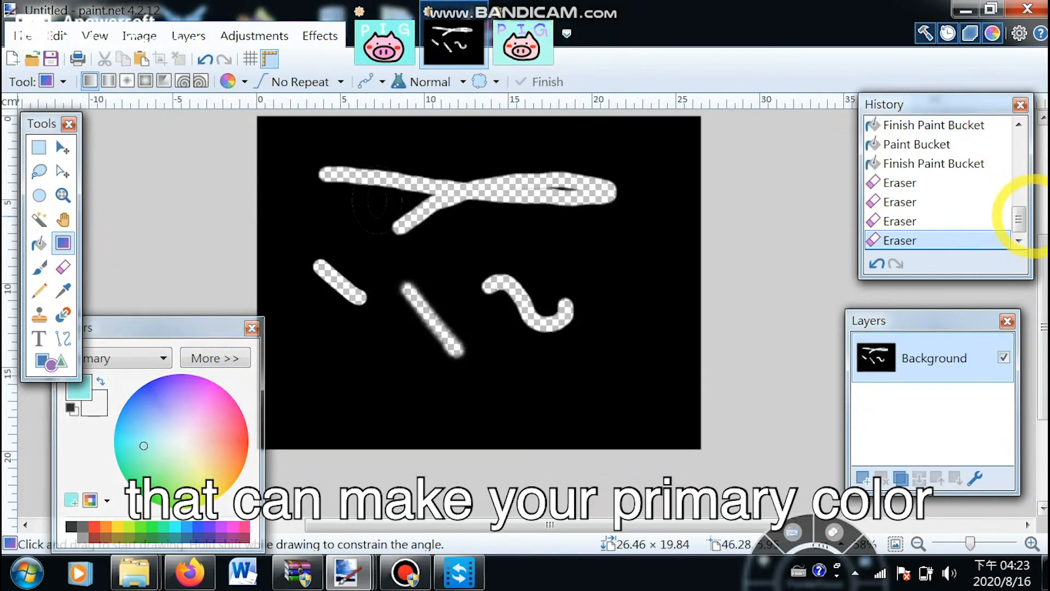
{"action": "scroll", "coordinate": [1018, 213], "scroll_direction": "up", "scroll_amount": 1}
{"action": "scroll", "coordinate": [1017, 214], "scroll_direction": "up", "scroll_amount": 3}
{"action": "left_click", "coordinate": [967, 122]}
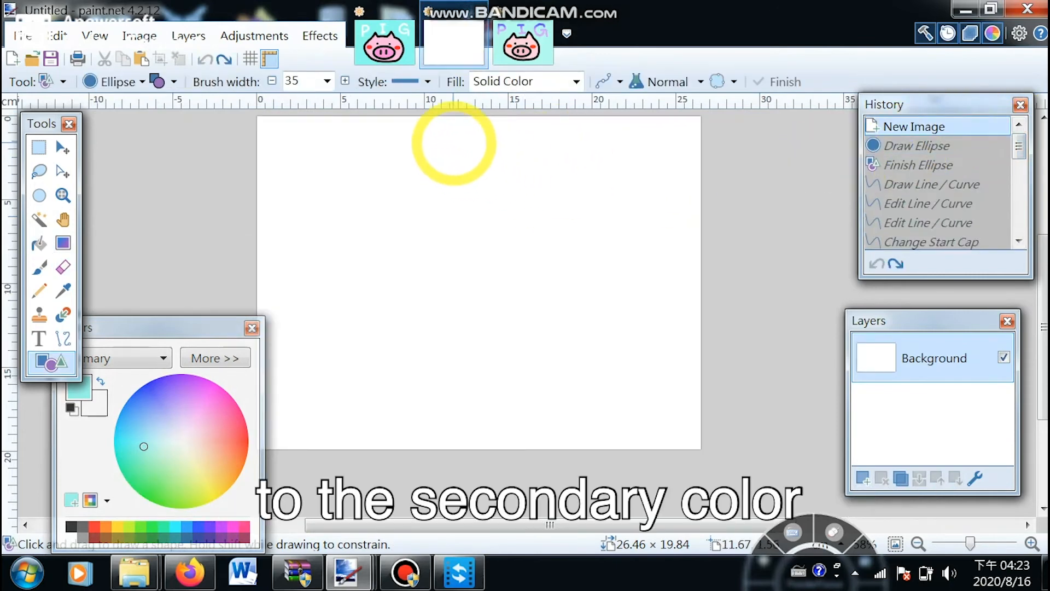
- Select the Gradient tool and drag a vertical, then a horizontal linear gradient across the practice image
{"action": "left_click", "coordinate": [453, 142]}
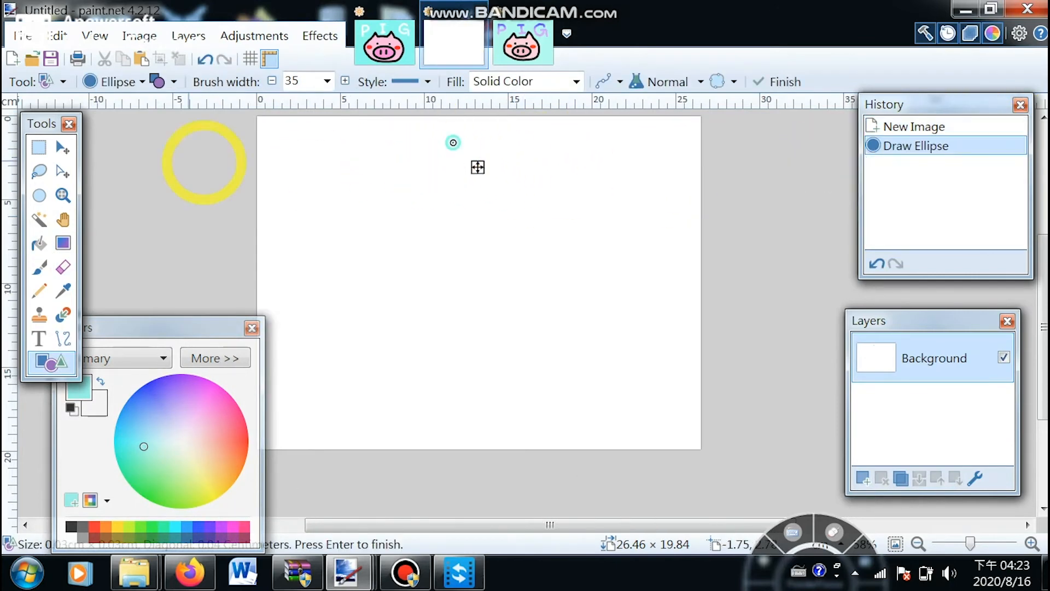
{"action": "left_click", "coordinate": [63, 242]}
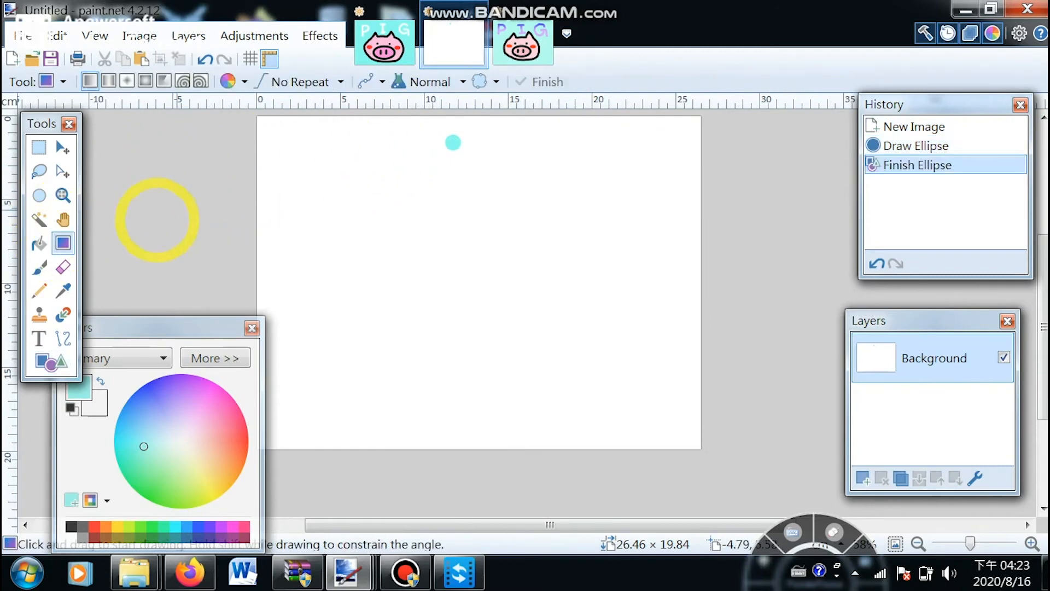
{"action": "left_click_drag", "start_coordinate": [412, 140], "coordinate": [432, 396]}
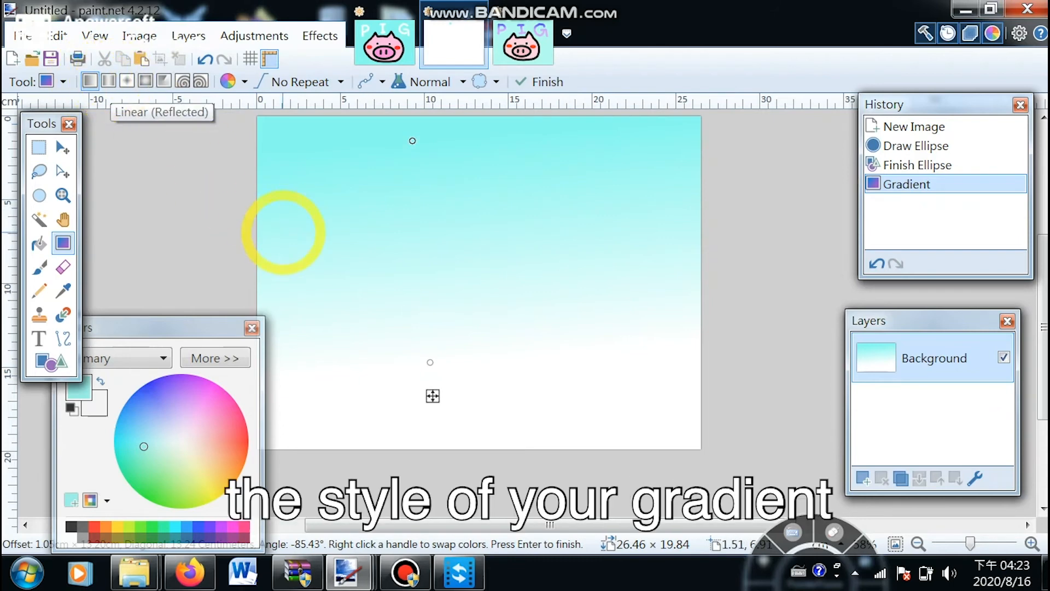
{"action": "left_click_drag", "start_coordinate": [312, 246], "coordinate": [602, 279]}
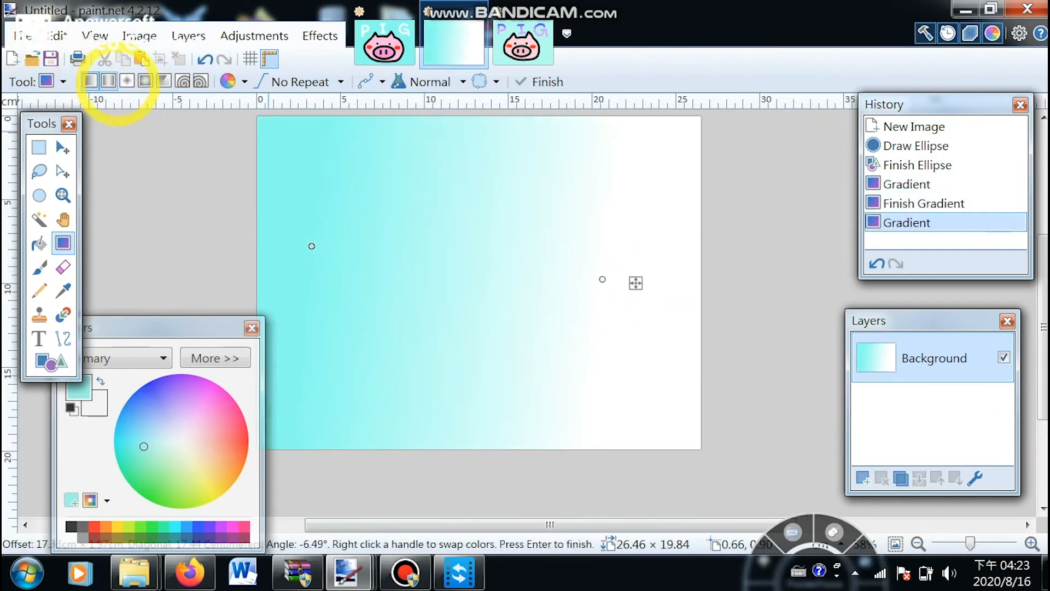
- Switch to the Linear Reflected gradient and drag two reflected gradients on the practice image
{"action": "left_click", "coordinate": [108, 82]}
{"action": "left_click_drag", "start_coordinate": [340, 191], "coordinate": [483, 298]}
{"action": "left_click_drag", "start_coordinate": [470, 201], "coordinate": [466, 286]}
- Draw a Diamond gradient, then a Radial gradient on the practice image
{"action": "left_click", "coordinate": [127, 81]}
{"action": "left_click_drag", "start_coordinate": [381, 183], "coordinate": [447, 338]}
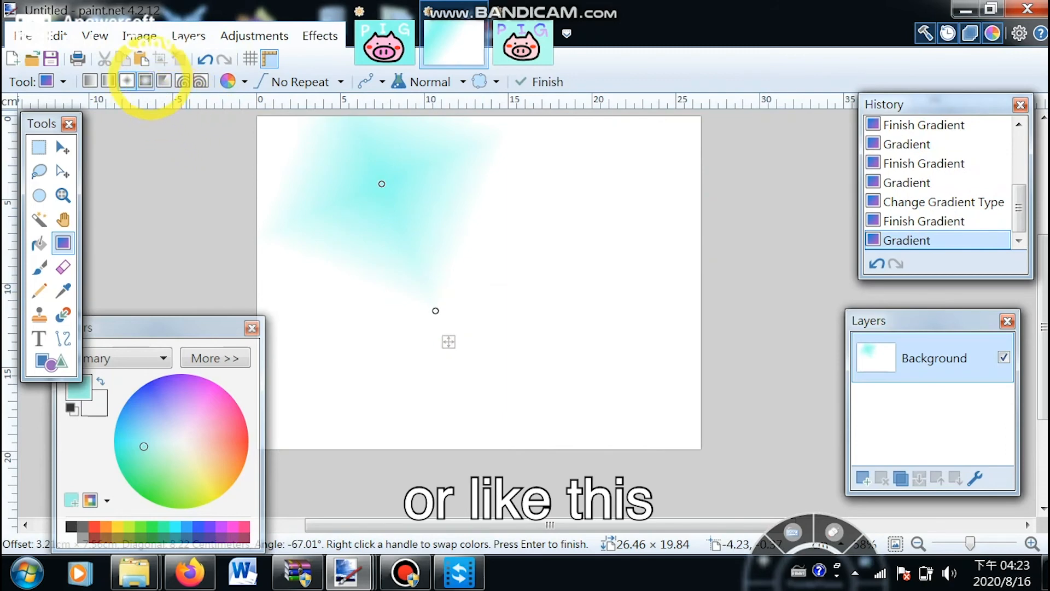
{"action": "left_click", "coordinate": [145, 82]}
{"action": "left_click_drag", "start_coordinate": [482, 200], "coordinate": [572, 351]}
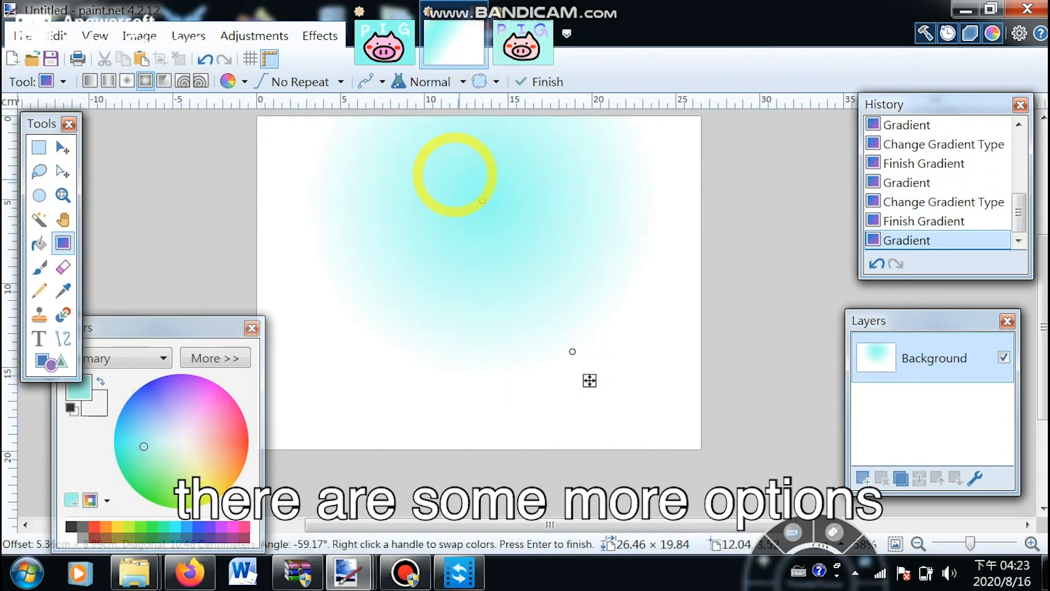
- On the pig image's Background layer, set blue and pink colors and drag a vertical blue-to-pink gradient behind the PIG letters
{"action": "left_click", "coordinate": [384, 41]}
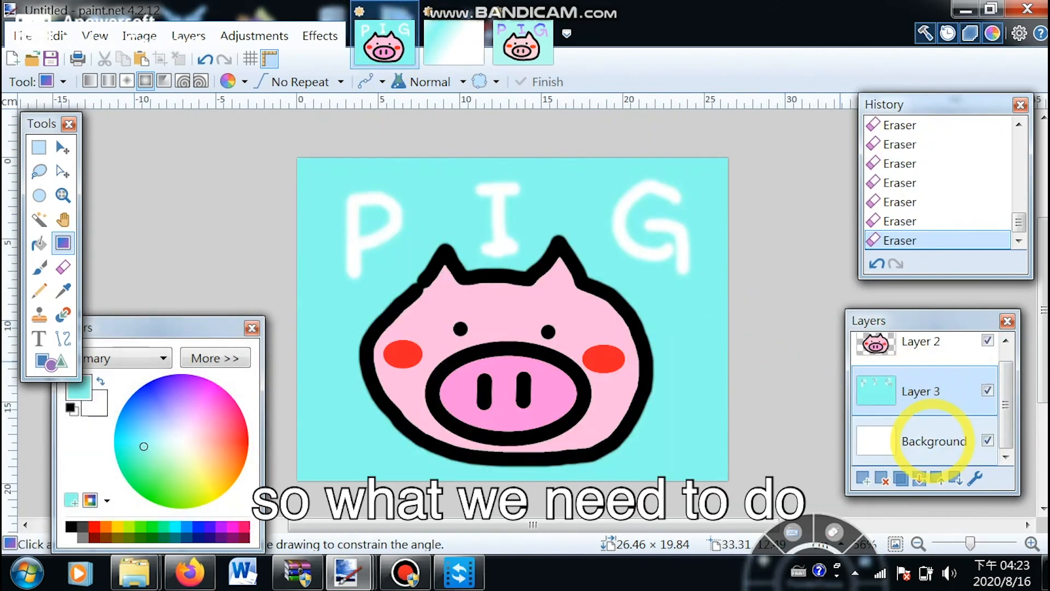
{"action": "left_click", "coordinate": [933, 432]}
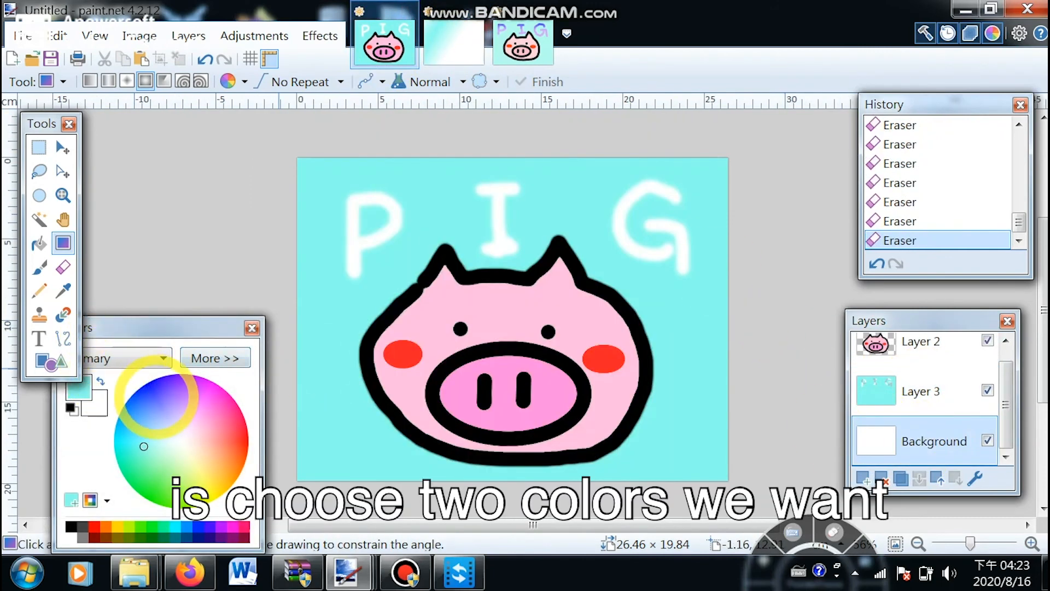
{"action": "left_click", "coordinate": [156, 396]}
{"action": "left_click", "coordinate": [99, 404]}
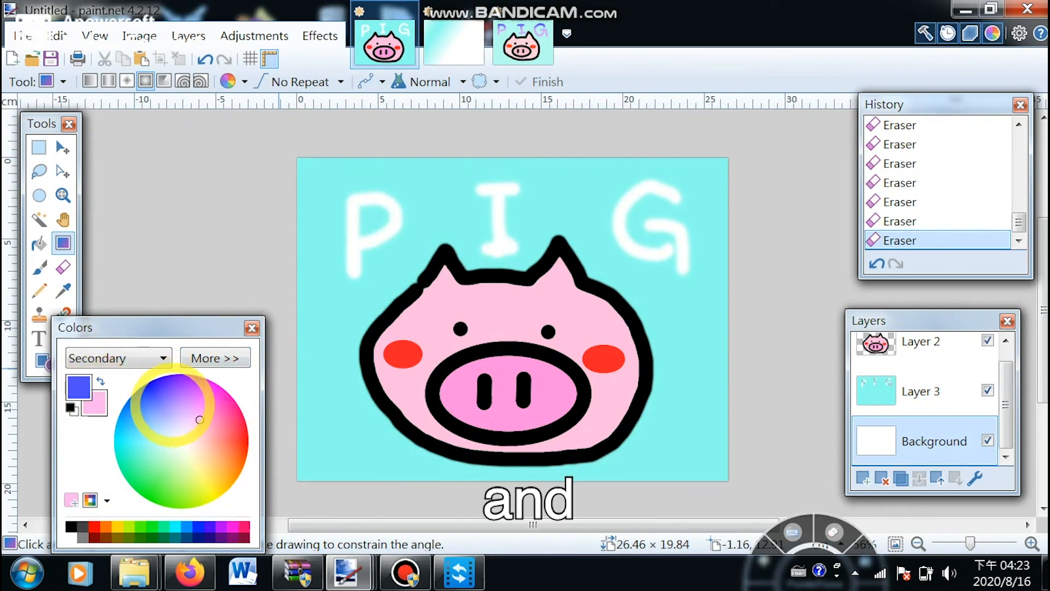
{"action": "left_click", "coordinate": [216, 403]}
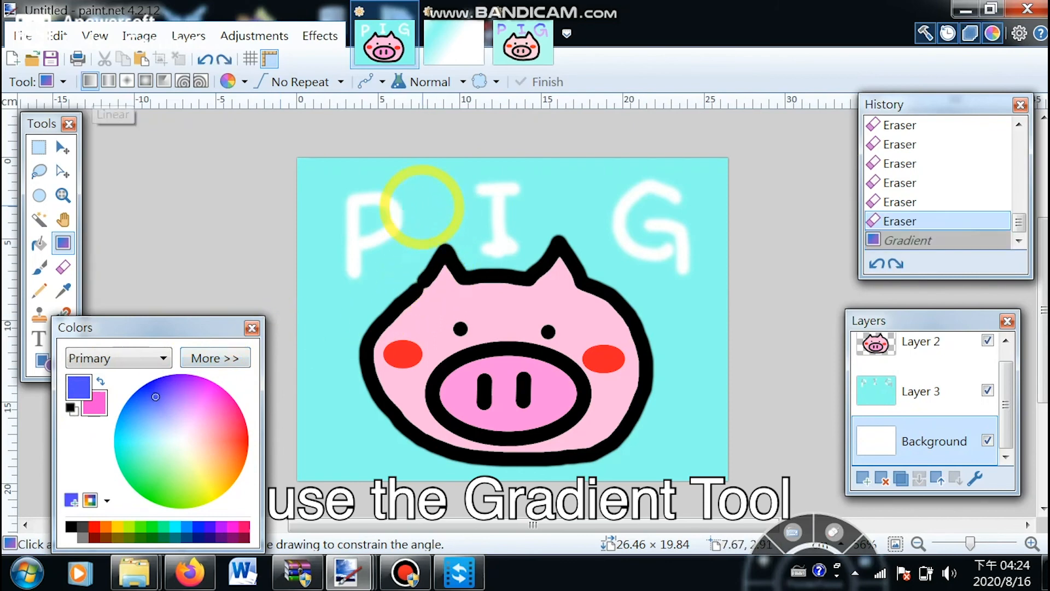
{"action": "left_click_drag", "start_coordinate": [427, 197], "coordinate": [428, 240]}
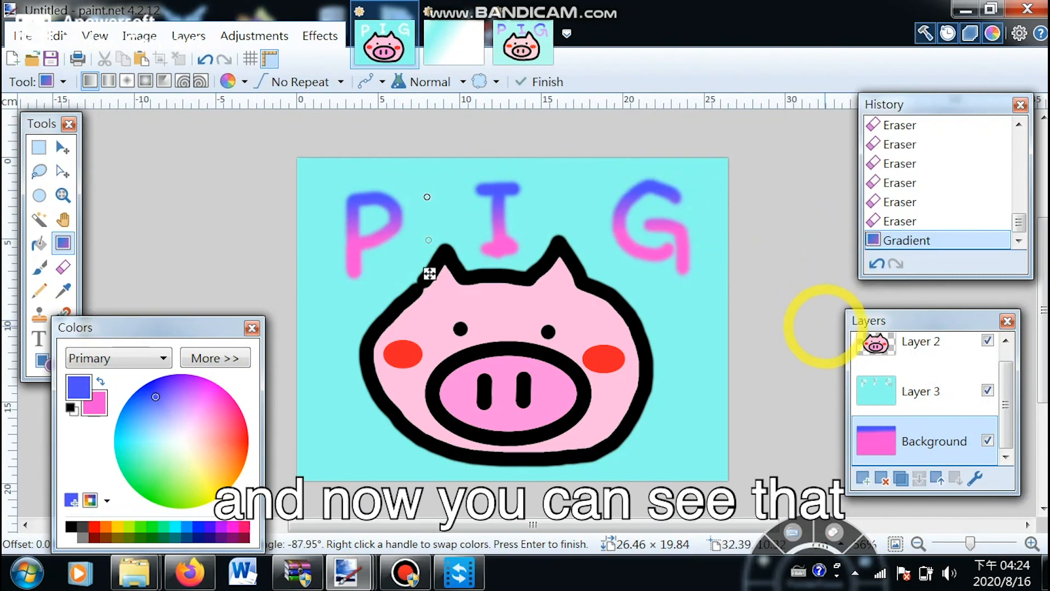